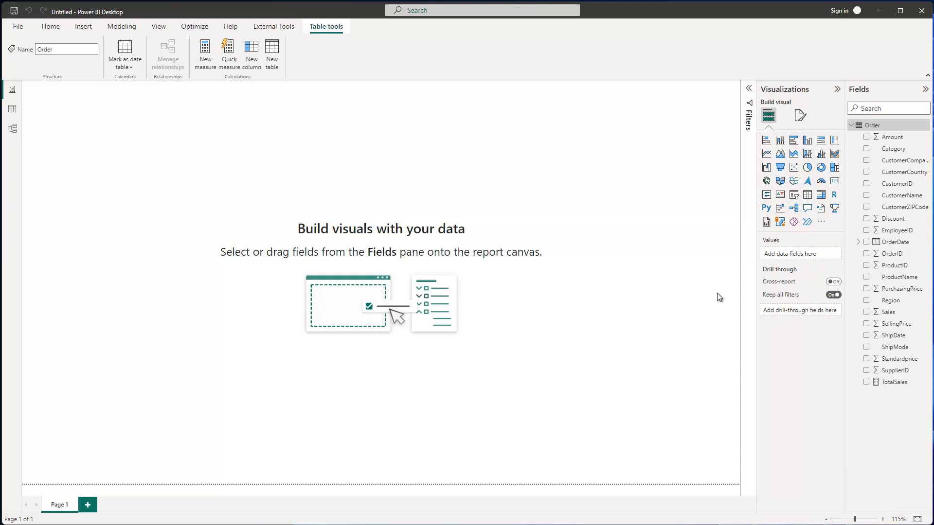
- Create a table visual listing CustomerCountry and enlarge it to fill most of the page's height
{"action": "left_click", "coordinate": [866, 172]}
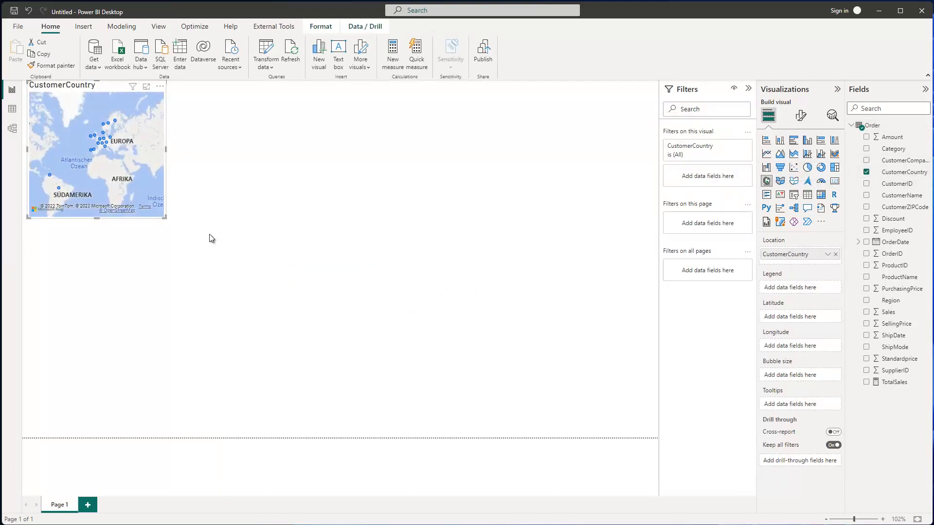
{"action": "left_click", "coordinate": [807, 195]}
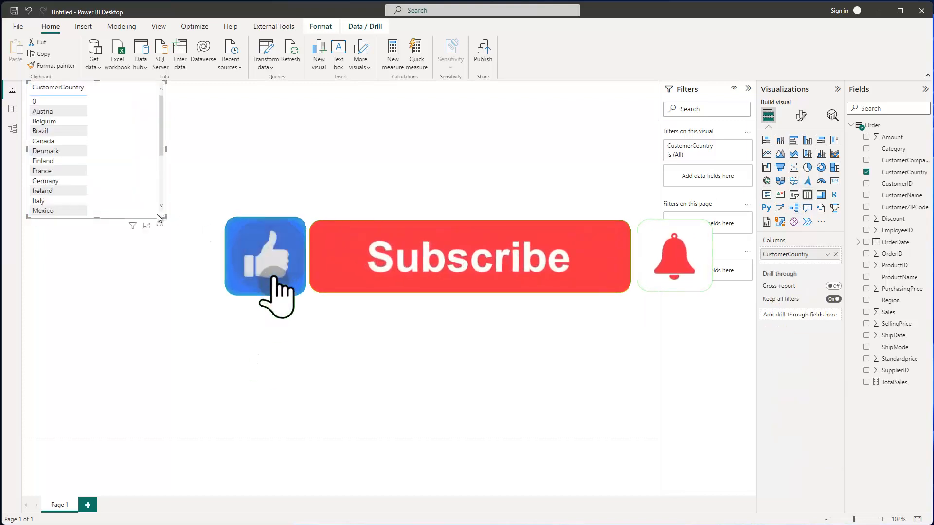
{"action": "left_click_drag", "start_coordinate": [165, 218], "coordinate": [294, 400]}
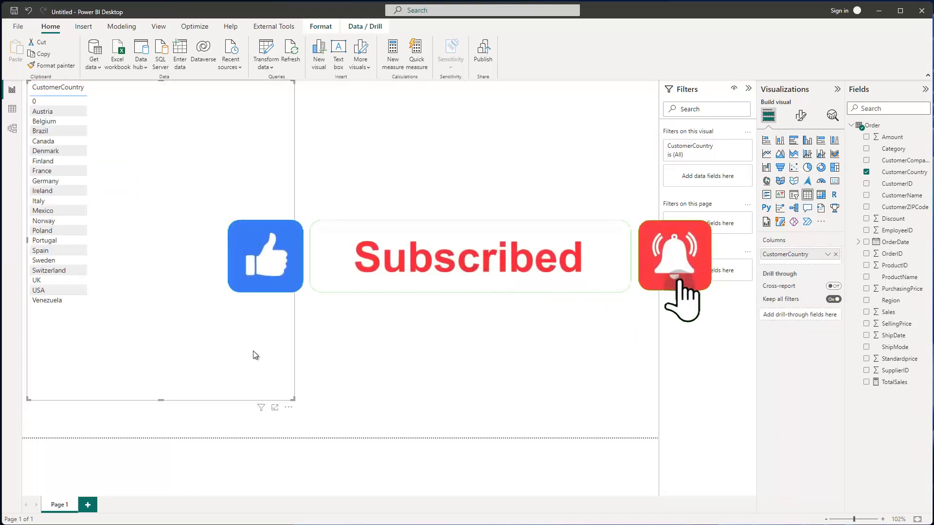
- Set the font size of the country table's values to 15
{"action": "left_click", "coordinate": [800, 115]}
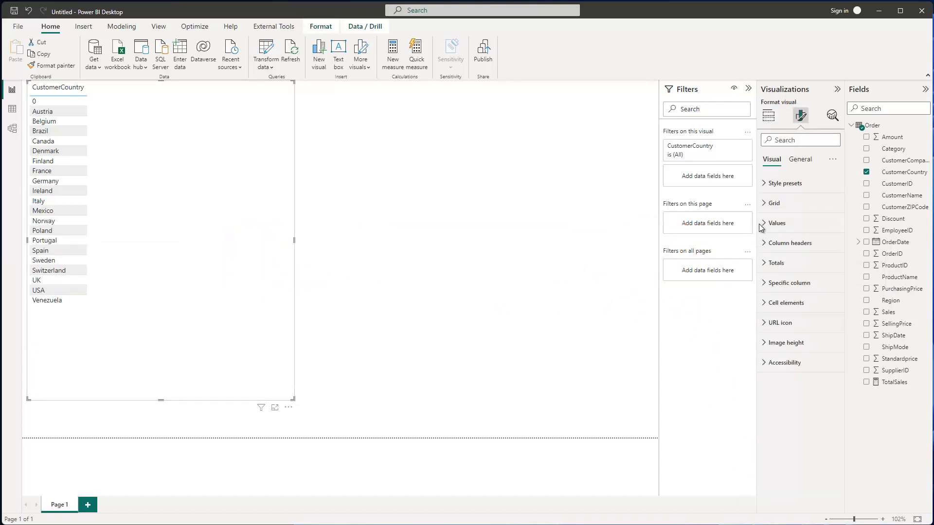
{"action": "left_click", "coordinate": [777, 223]}
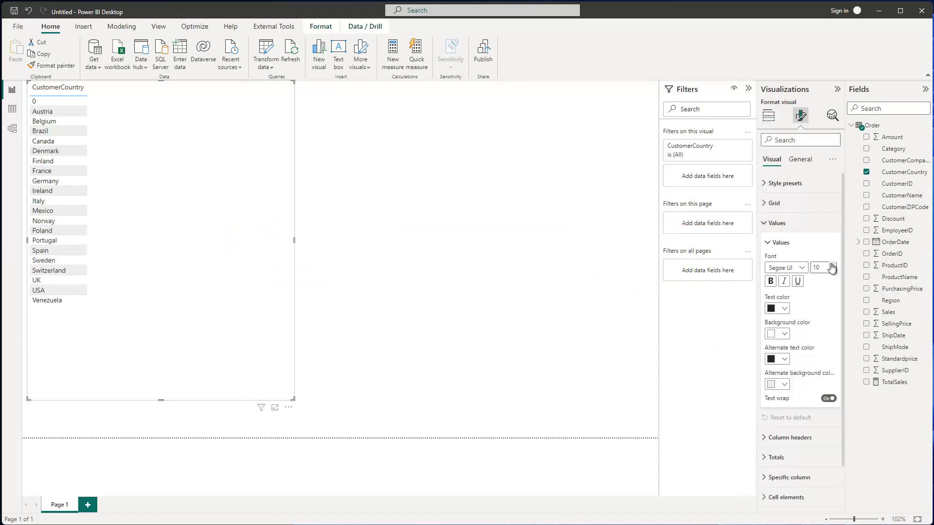
{"action": "left_click", "coordinate": [810, 269]}
{"action": "type", "text": "15"}
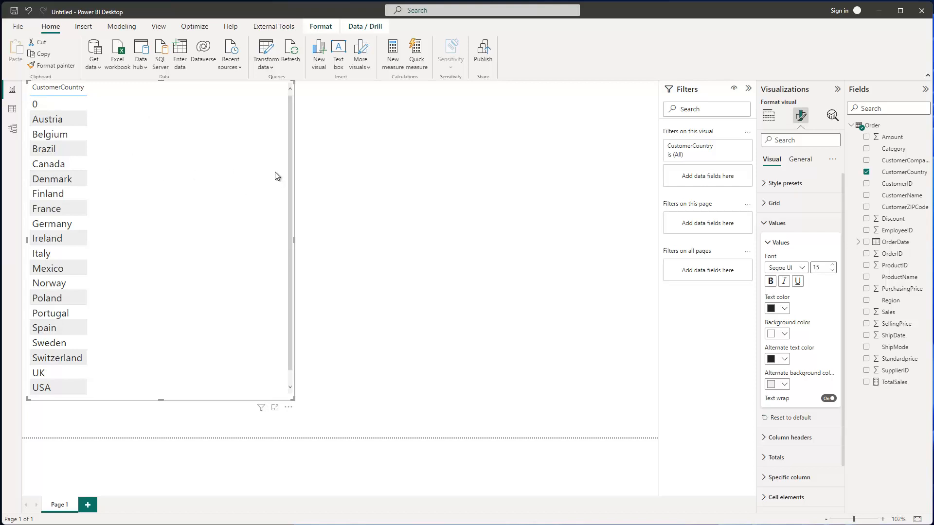
- Show the TotalSales measure's formula enlarged, and add TotalSales as a column to the country table
{"action": "left_click", "coordinate": [893, 383]}
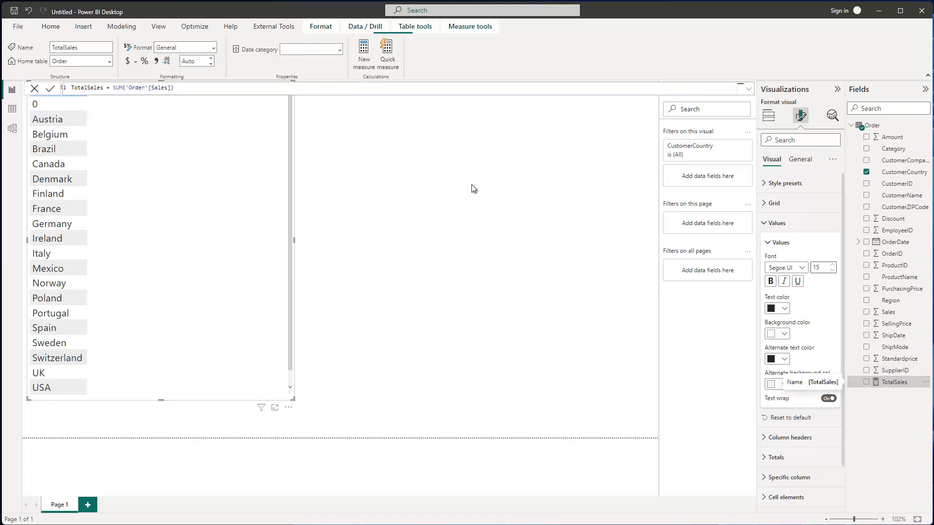
{"action": "scroll", "coordinate": [305, 91], "scroll_direction": "up", "scroll_amount": 10}
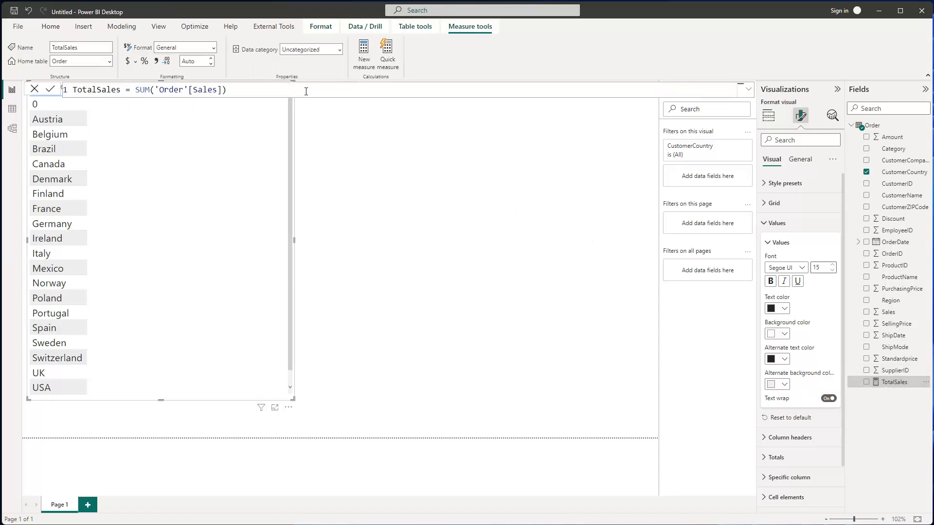
{"action": "scroll", "coordinate": [306, 92], "scroll_direction": "up", "scroll_amount": 2}
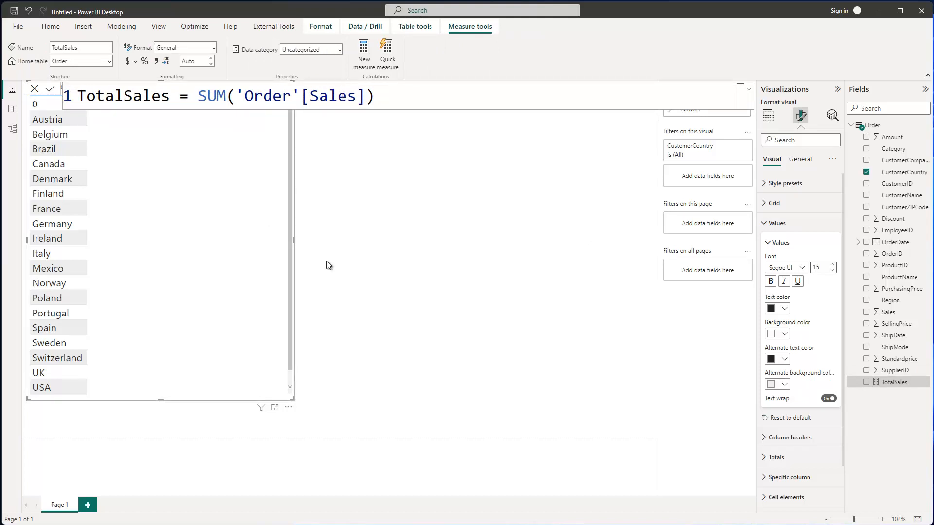
{"action": "left_click", "coordinate": [866, 382]}
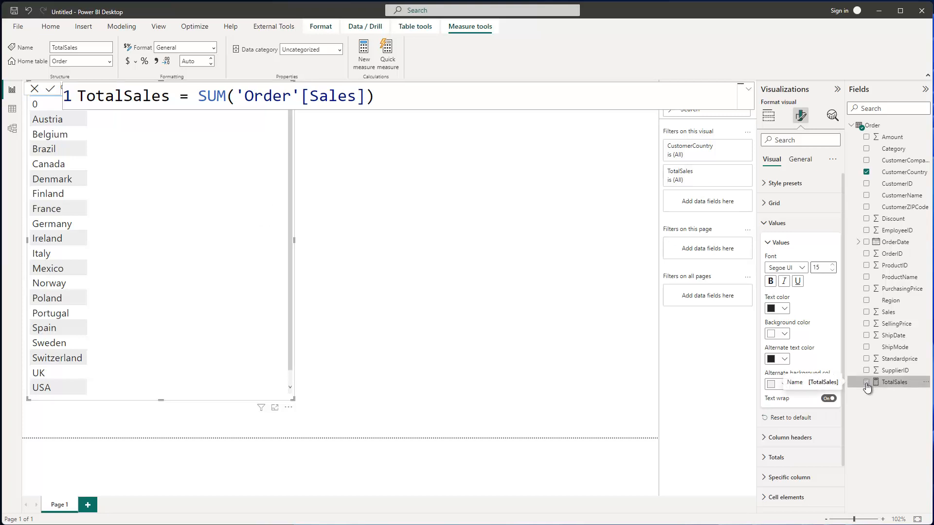
{"action": "left_click", "coordinate": [343, 287]}
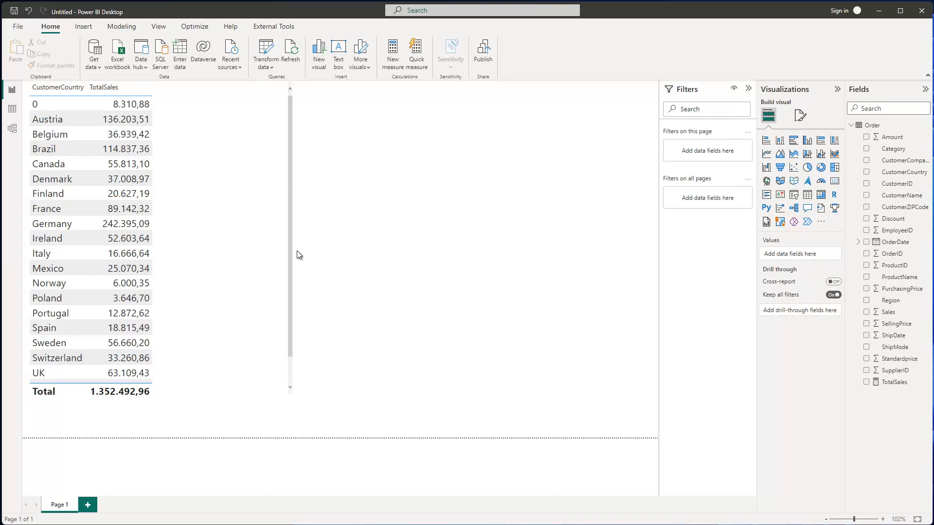
- Create a new measure named RunningSum in the Order table
{"action": "left_click", "coordinate": [275, 246]}
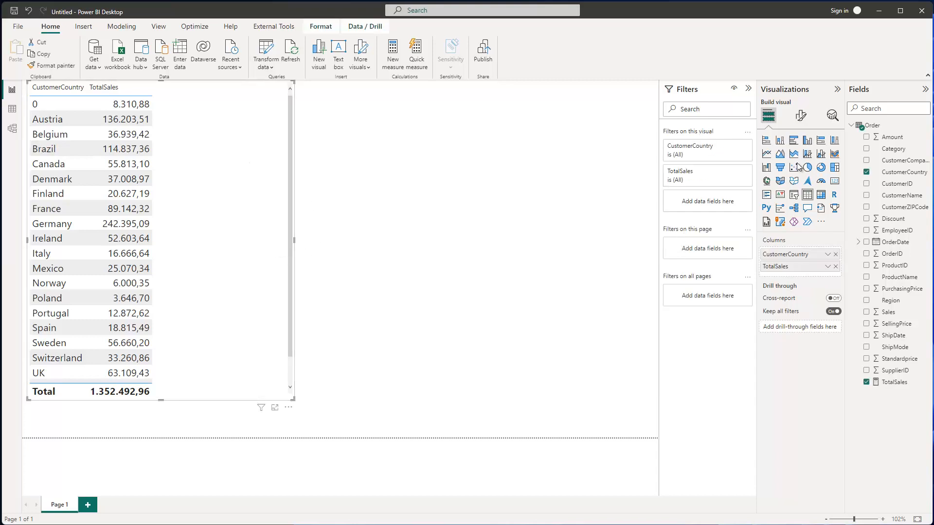
{"action": "right_click", "coordinate": [871, 126]}
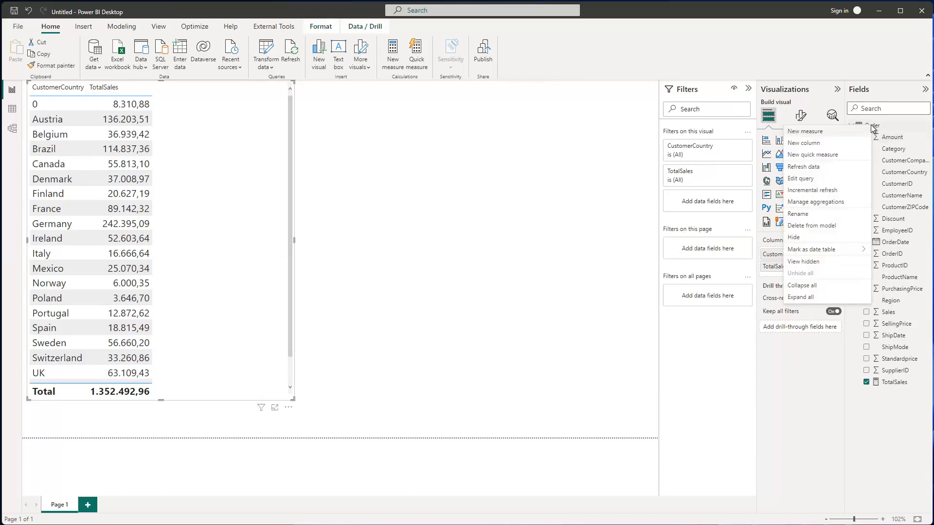
{"action": "left_click", "coordinate": [836, 135]}
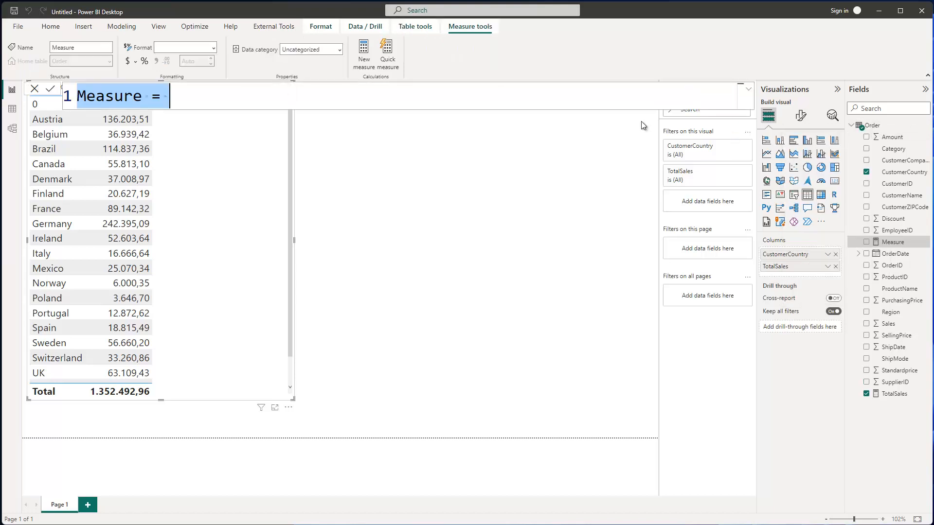
{"action": "type", "text": "R"}
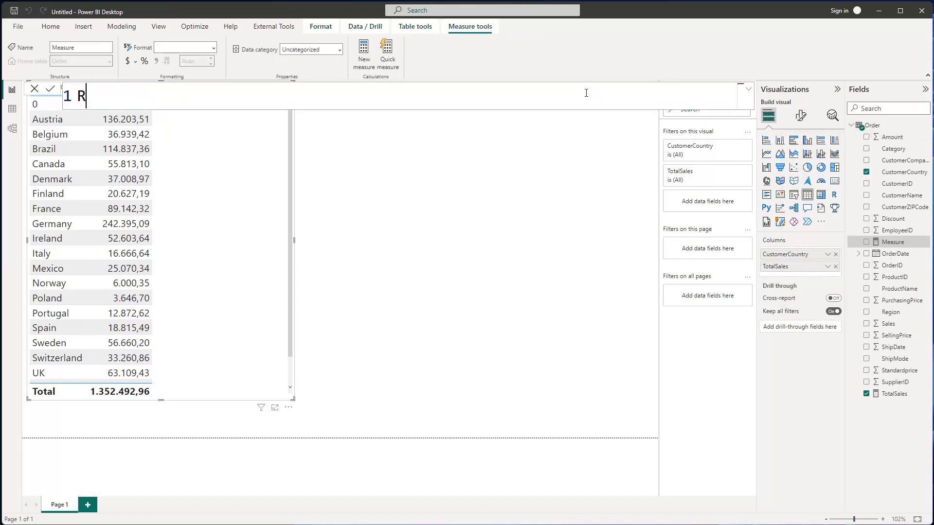
{"action": "type", "text": "unningSum ="}
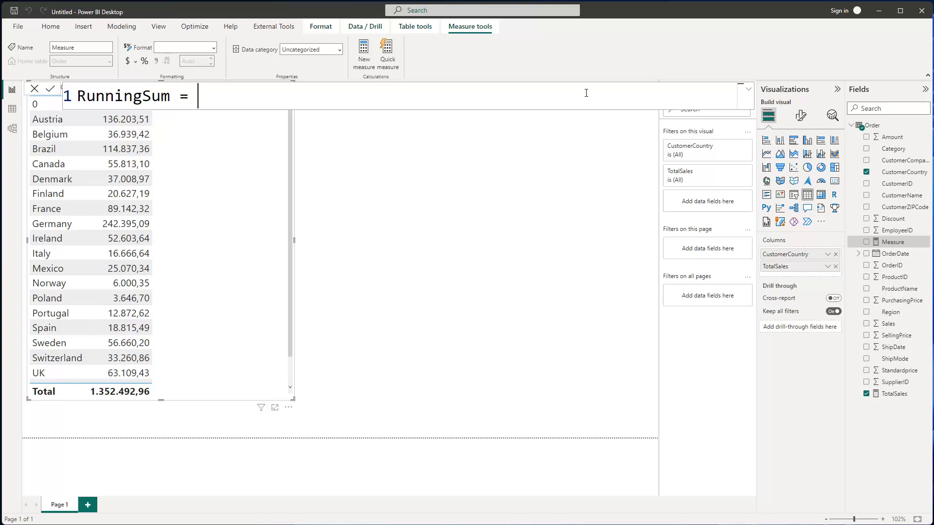
- Start the RunningSum formula on a second line with CALCULATE, using [TotalSales] as its expression
{"action": "key", "text": "shift+Return"}
{"action": "type", "text": "C"}
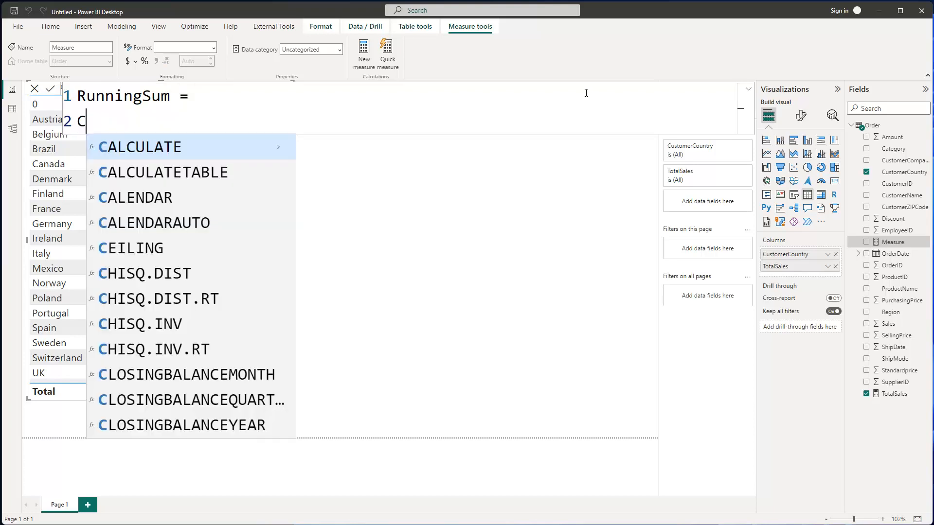
{"action": "type", "text": "al"}
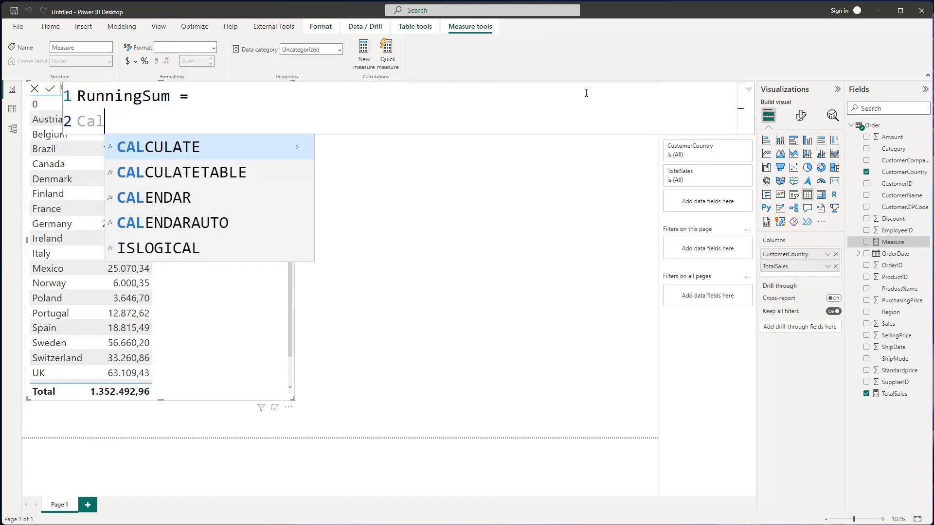
{"action": "key", "text": "Tab"}
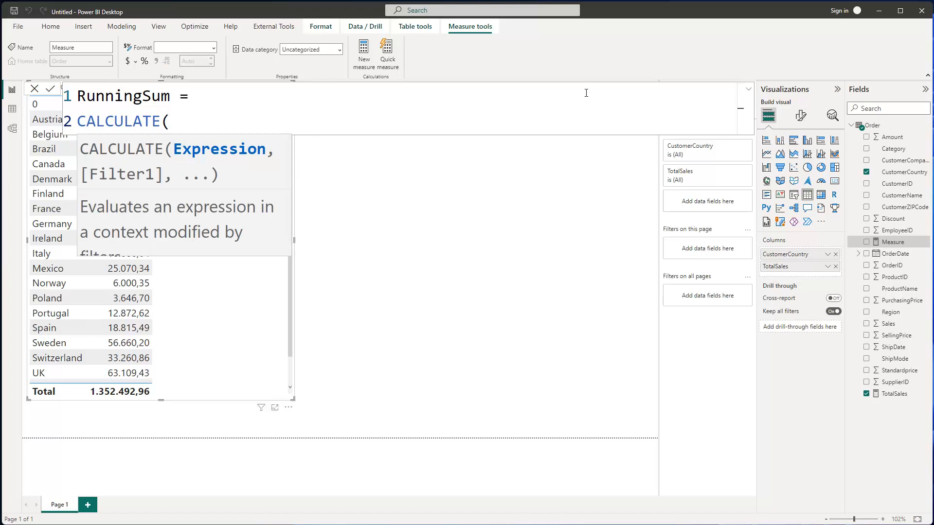
{"action": "type", "text": "Tota"}
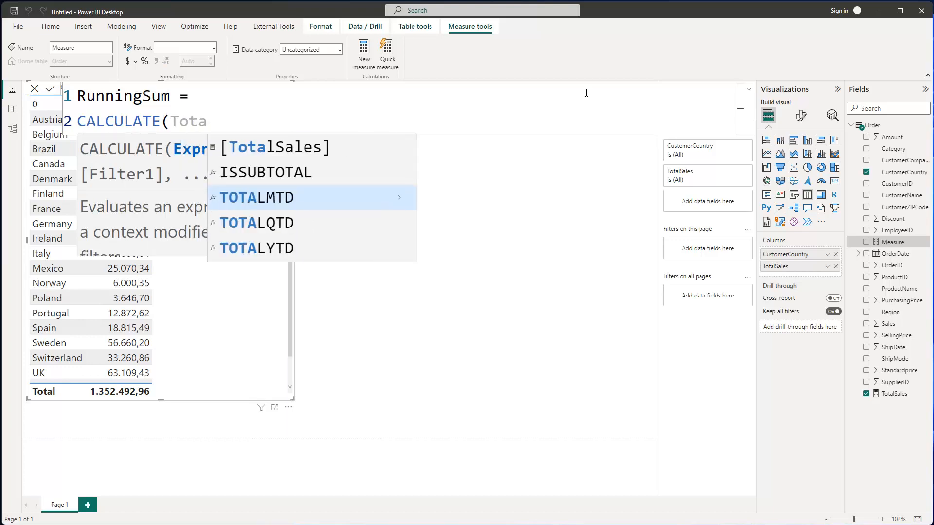
{"action": "key", "text": "Up"}
{"action": "key", "text": "Up"}
{"action": "key", "text": "Tab"}
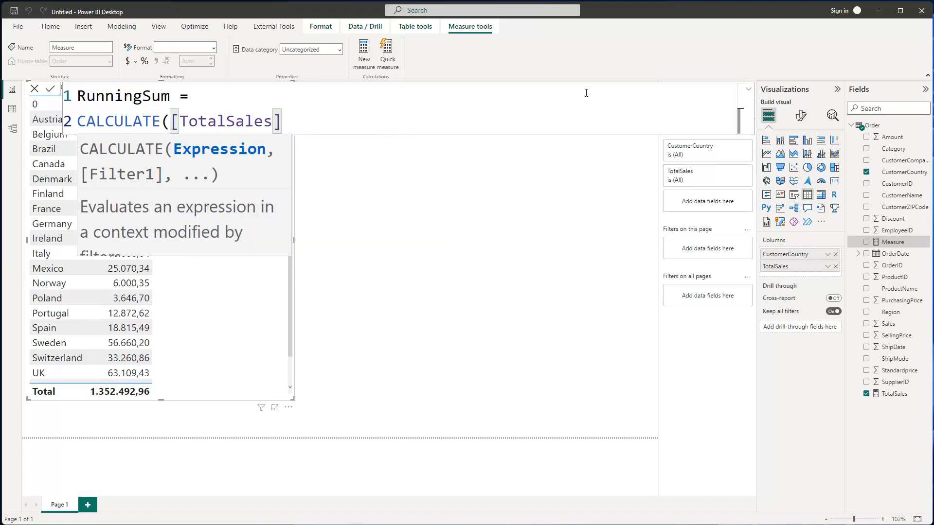
- Add a WINDOW filter to the CALCULATE expression with the arguments 0, ABS, 0, REL
{"action": "type", "text": ","}
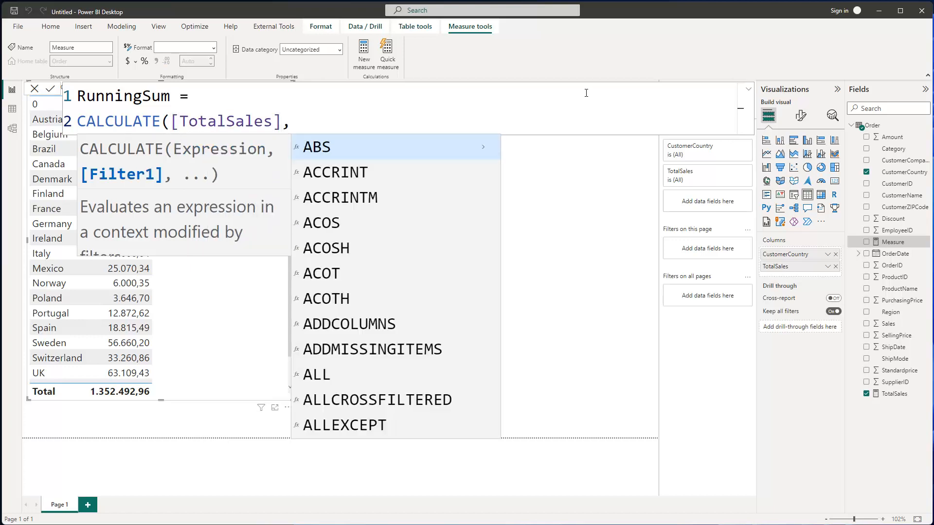
{"action": "type", "text": "Win"}
{"action": "key", "text": "Tab"}
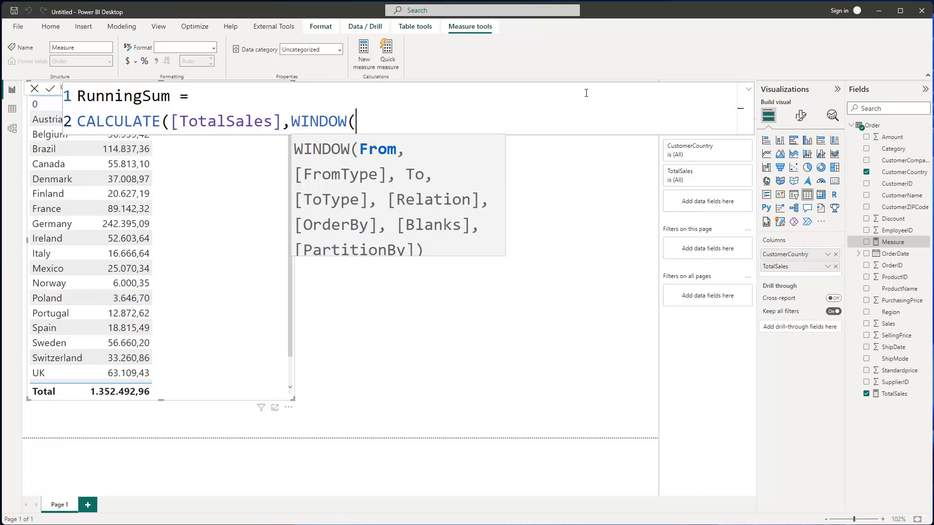
{"action": "type", "text": "0,AB"}
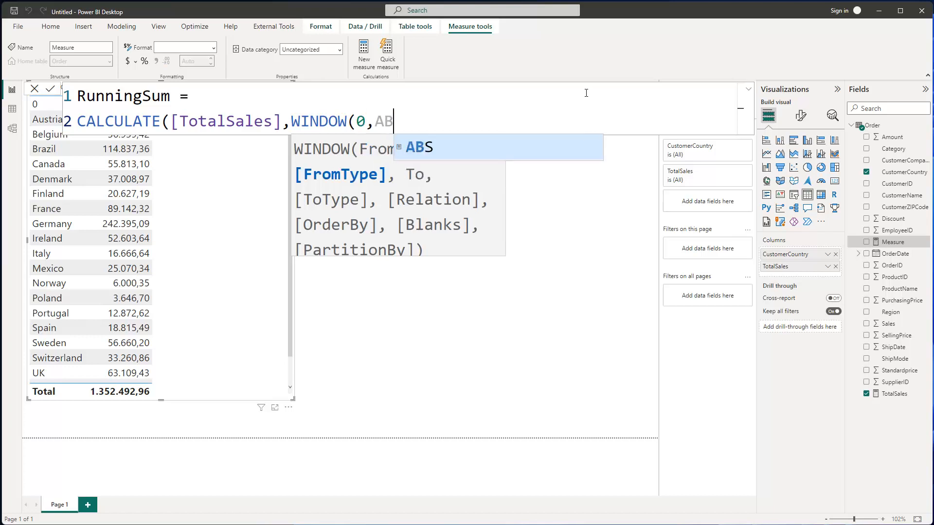
{"action": "type", "text": "S"}
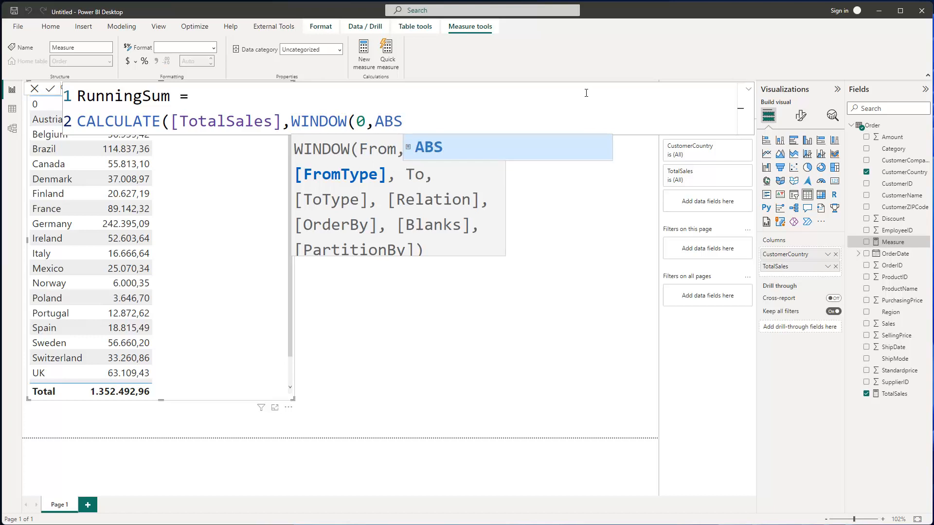
{"action": "type", "text": ","}
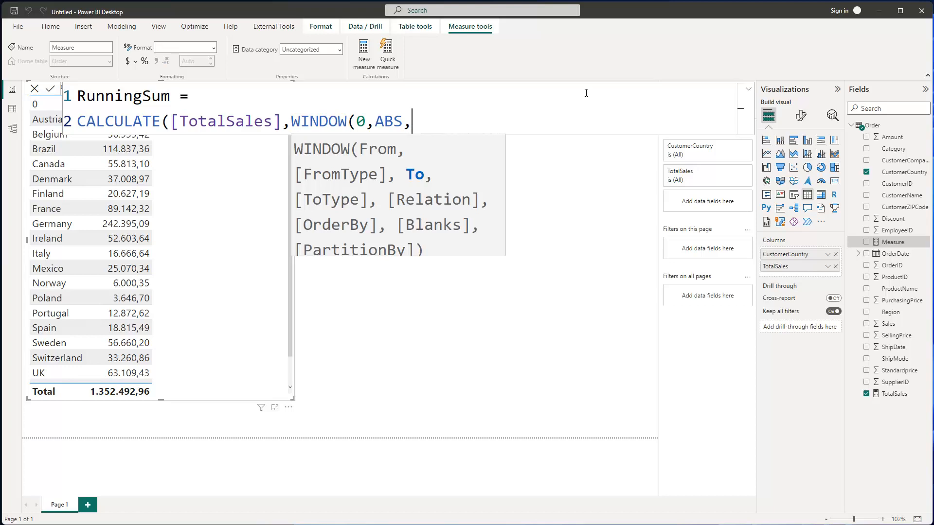
{"action": "type", "text": "0,REL"}
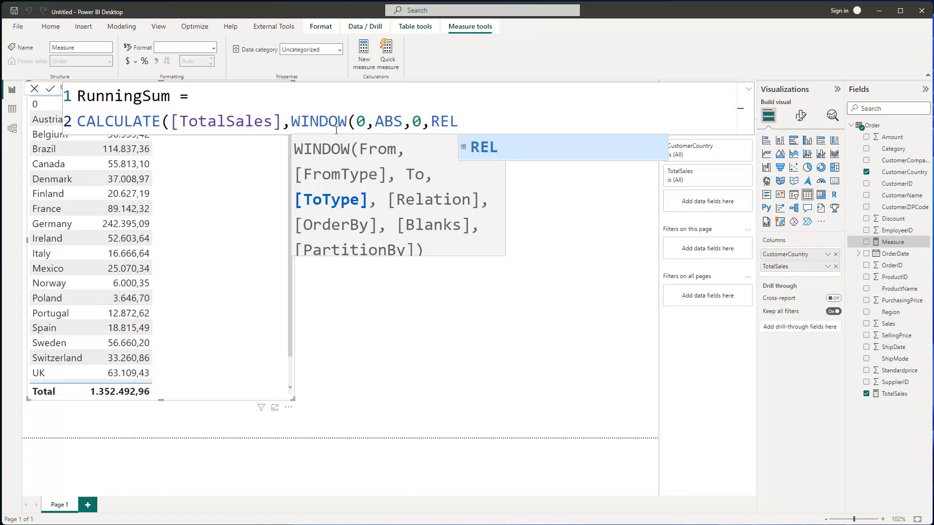
{"action": "double_click", "coordinate": [432, 121]}
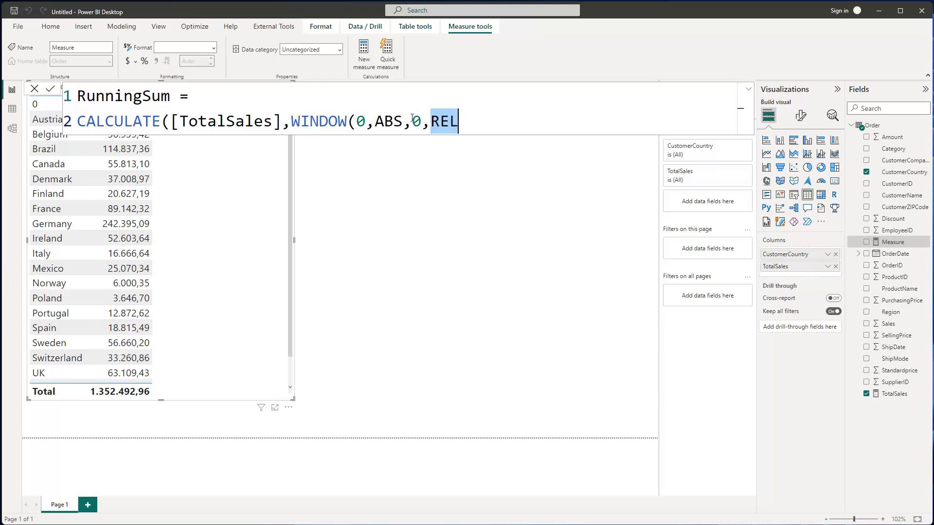
{"action": "left_click", "coordinate": [462, 122]}
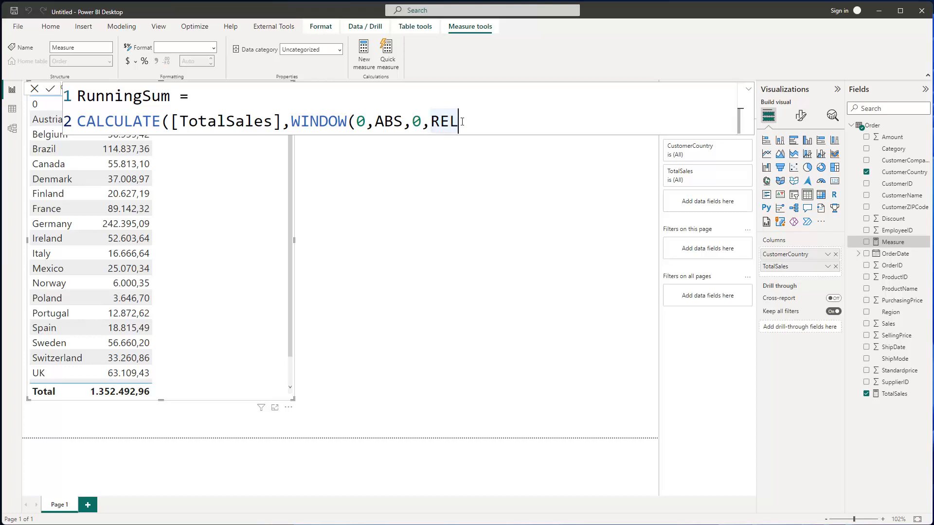
- Add ALLSELECTED on 'Order'[CustomerCountry] as the relation argument of the WINDOW function
{"action": "type", "text": ","}
{"action": "key", "text": "Escape"}
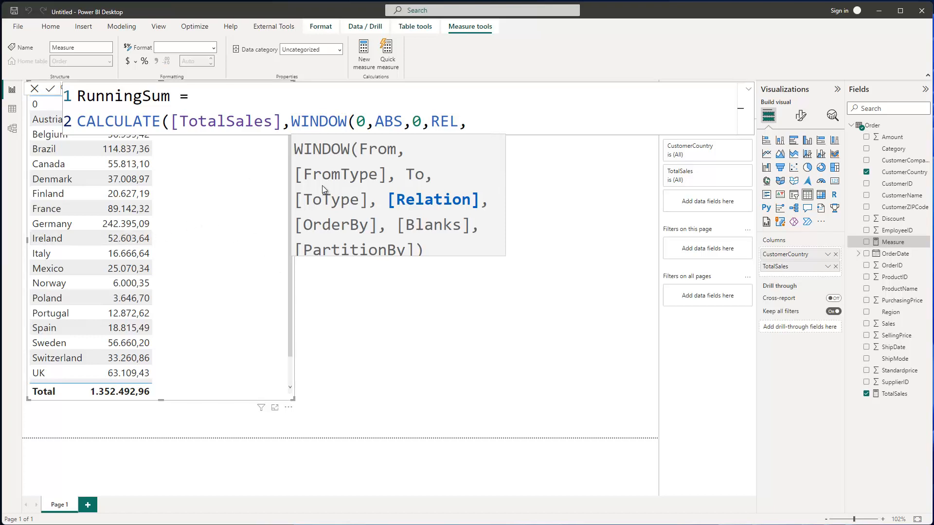
{"action": "type", "text": "Allse"}
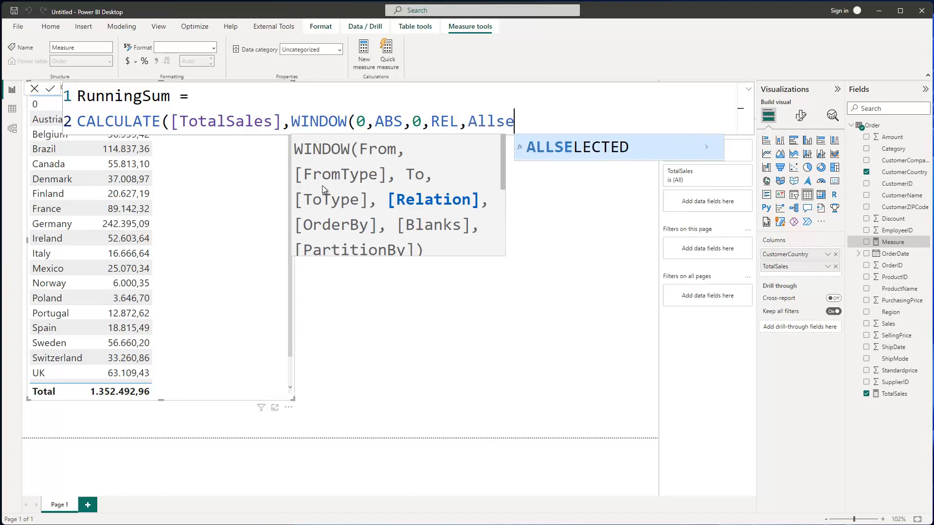
{"action": "key", "text": "Tab"}
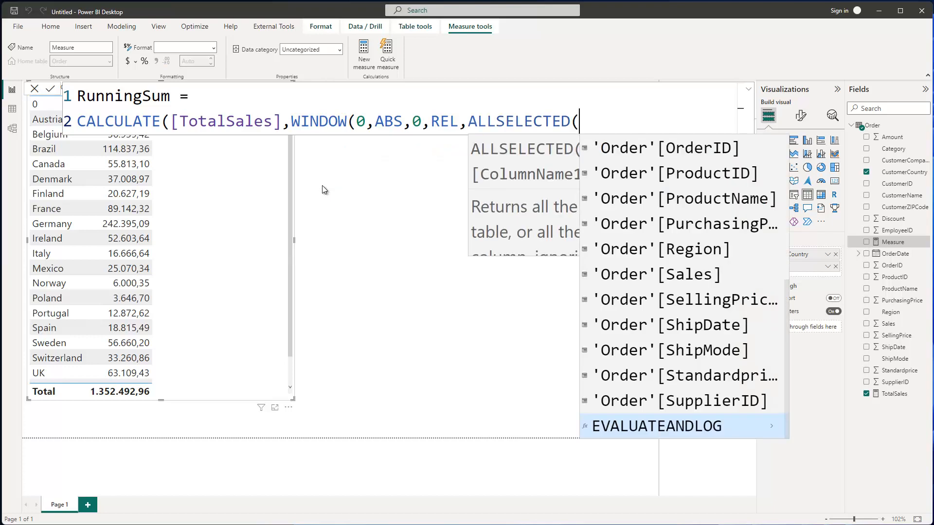
{"action": "type", "text": "cu"}
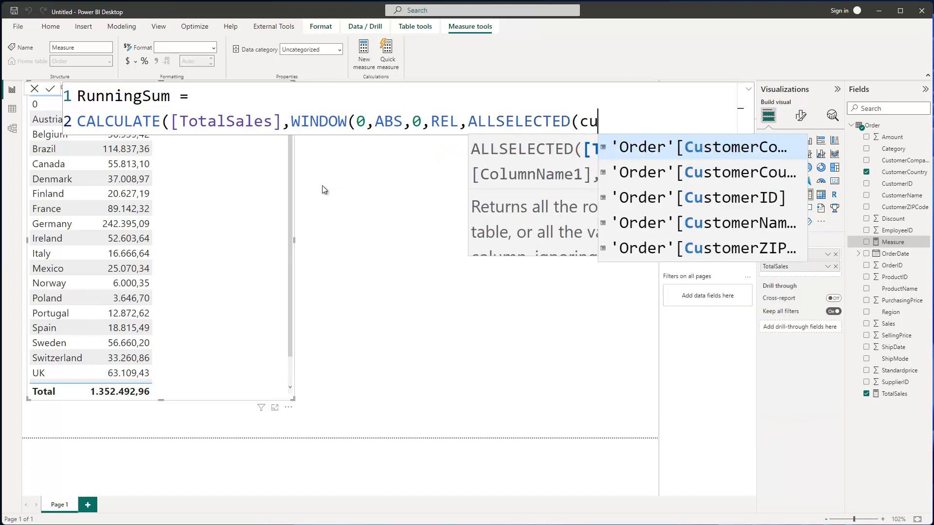
{"action": "type", "text": "sto"}
{"action": "key", "text": "Down"}
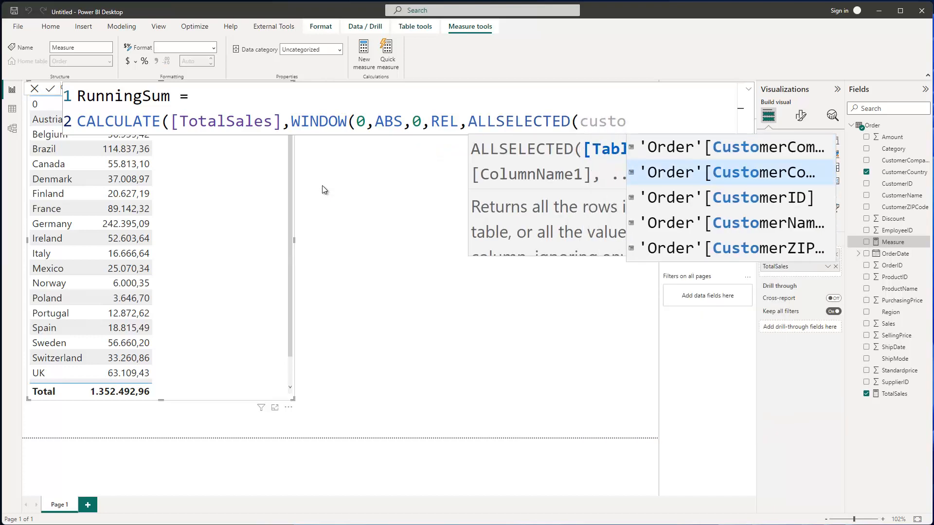
{"action": "key", "text": "Tab"}
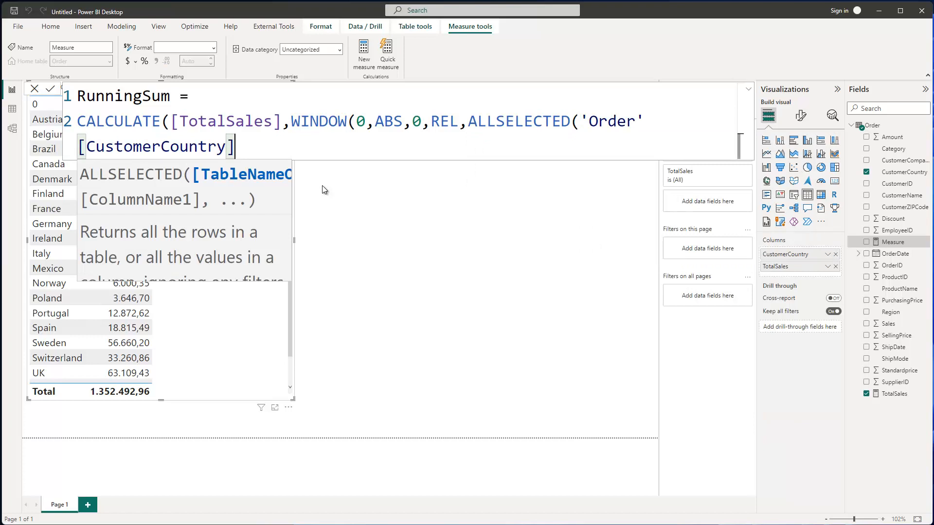
- Close the ALLSELECTED, WINDOW and CALCULATE functions and commit the RunningSum measure formula
{"action": "type", "text": ")"}
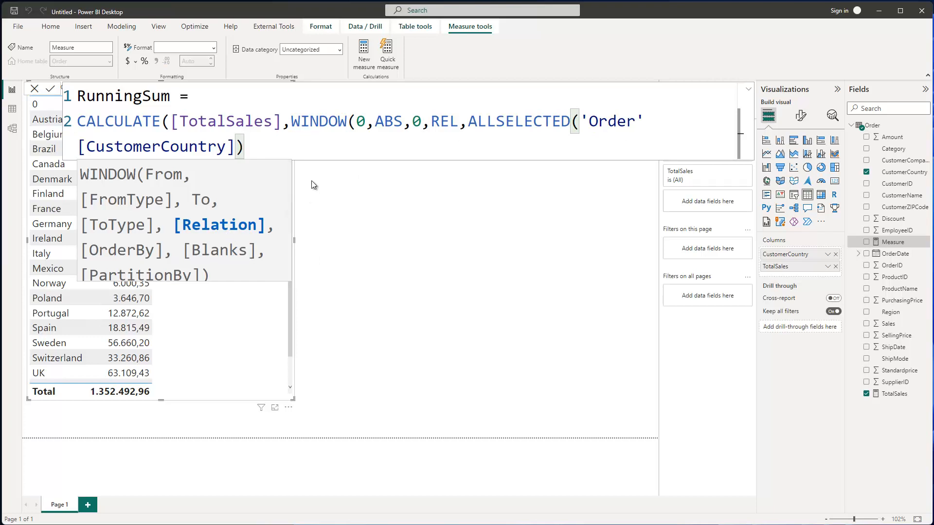
{"action": "type", "text": ")"}
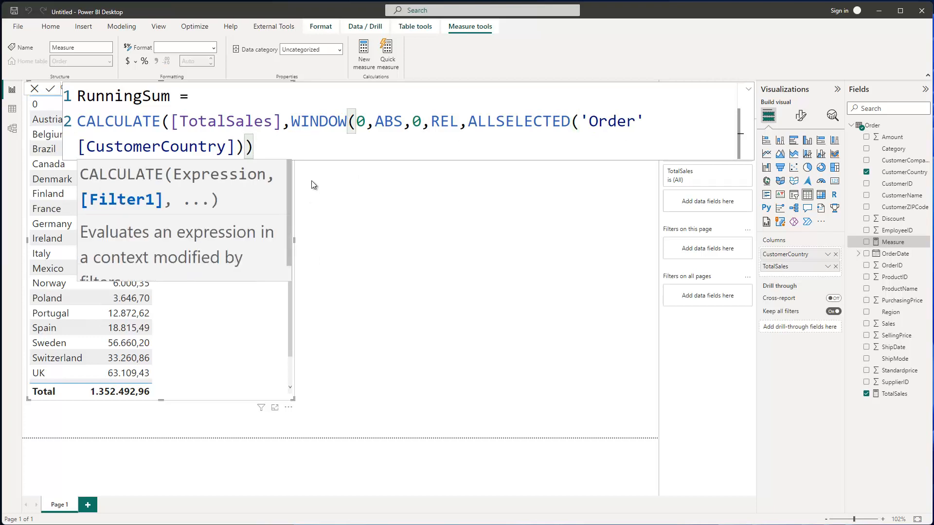
{"action": "type", "text": ")"}
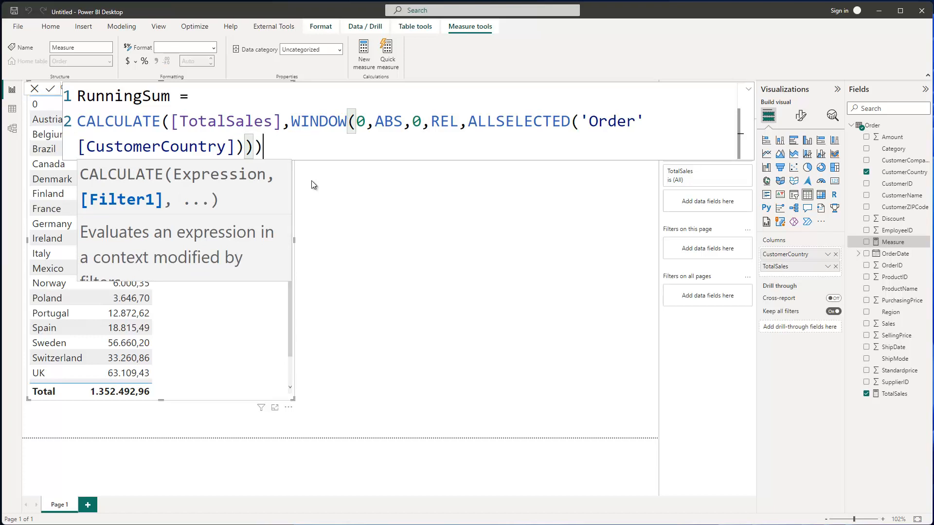
{"action": "key", "text": "Return"}
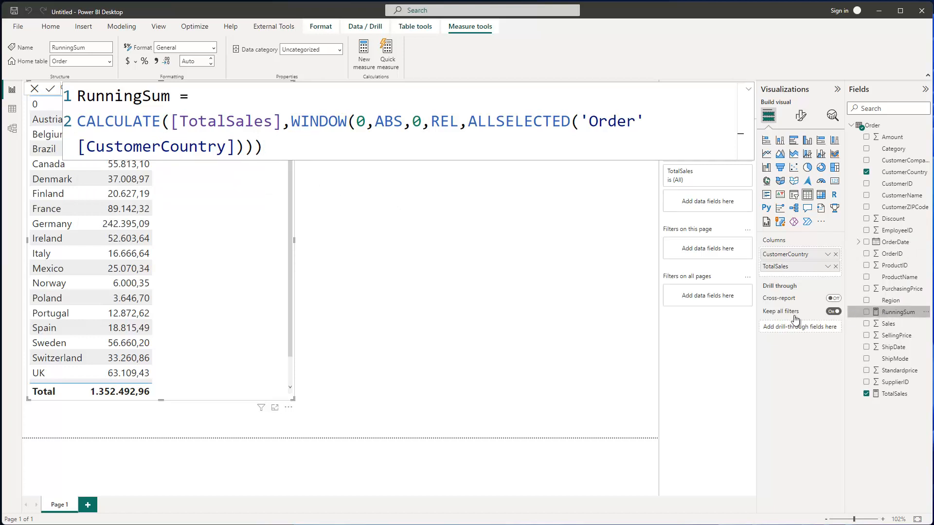
- Add the RunningSum measure as a column to the table visual with CustomerCountry and TotalSales
{"action": "left_click", "coordinate": [317, 258]}
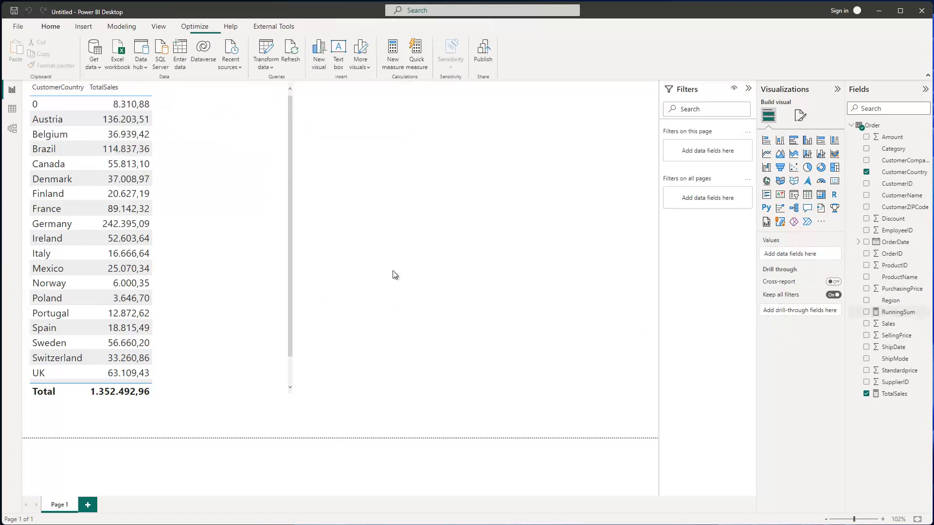
{"action": "left_click", "coordinate": [218, 267]}
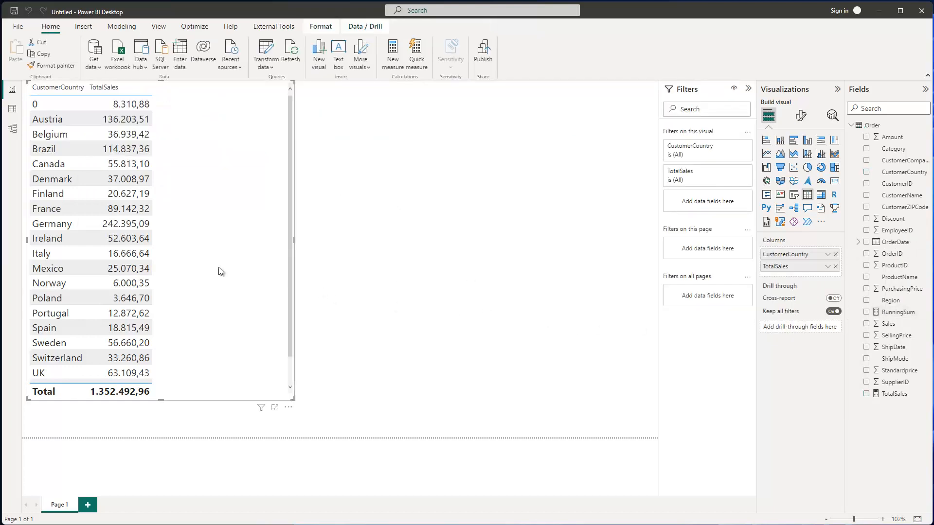
{"action": "left_click", "coordinate": [866, 311]}
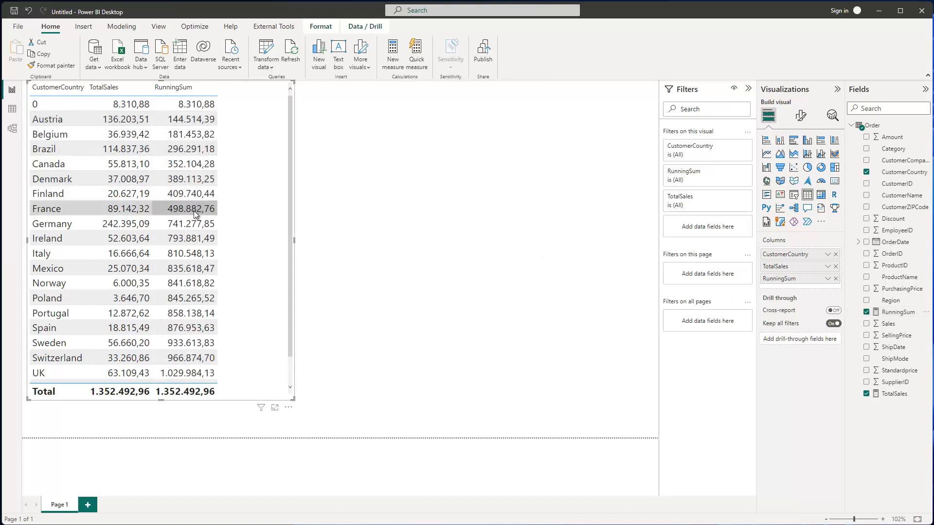
- Examine the RunningSum values for all countries against the total row, and reopen the RunningSum formula for review
{"action": "scroll", "coordinate": [200, 218], "scroll_direction": "down", "scroll_amount": 1}
{"action": "scroll", "coordinate": [210, 133], "scroll_direction": "up", "scroll_amount": 1}
{"action": "scroll", "coordinate": [204, 122], "scroll_direction": "up", "scroll_amount": 1}
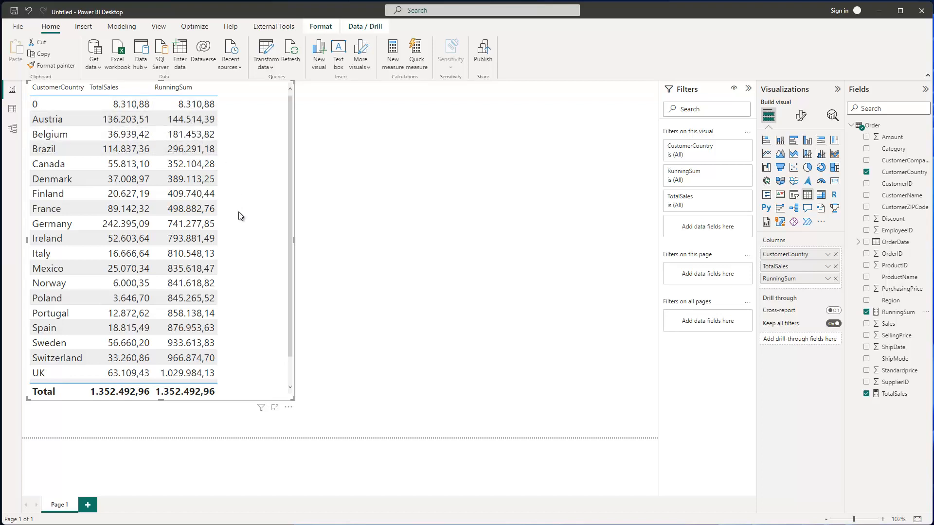
{"action": "scroll", "coordinate": [238, 182], "scroll_direction": "down", "scroll_amount": 2}
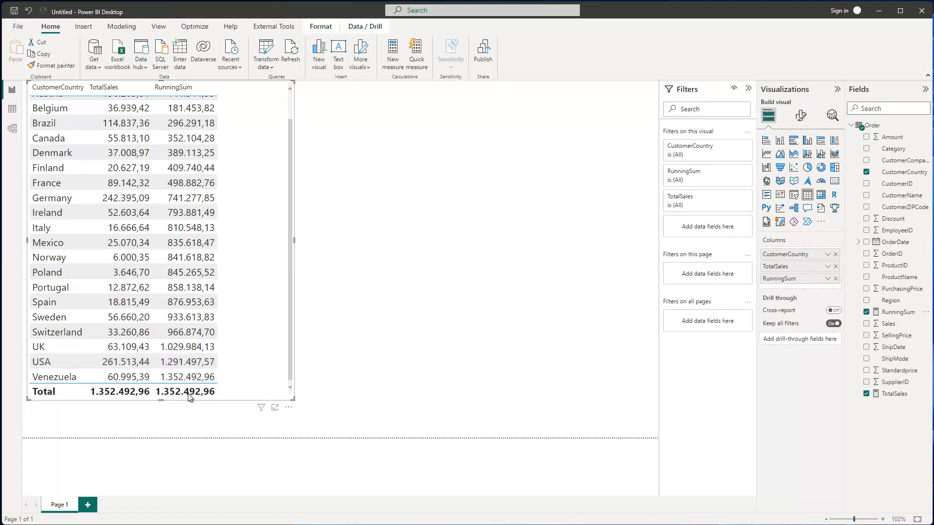
{"action": "scroll", "coordinate": [271, 358], "scroll_direction": "up", "scroll_amount": 2}
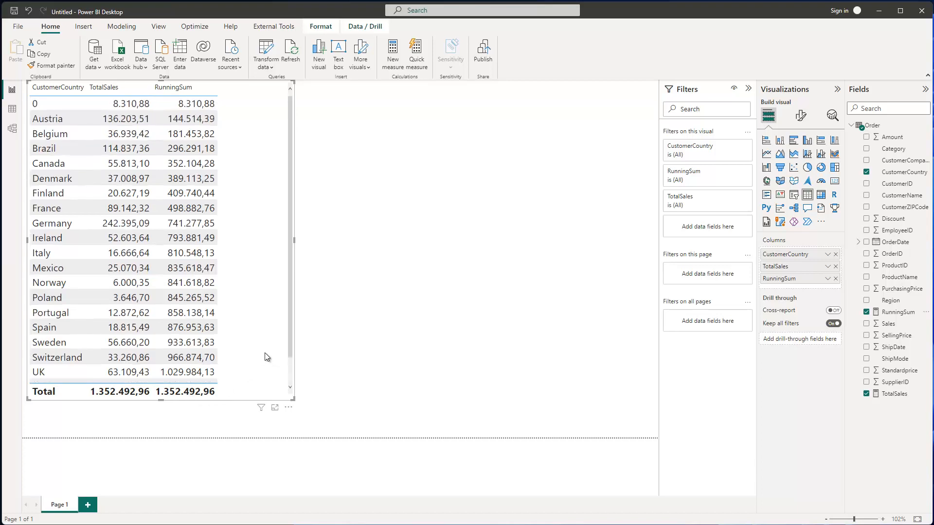
{"action": "left_click", "coordinate": [898, 312]}
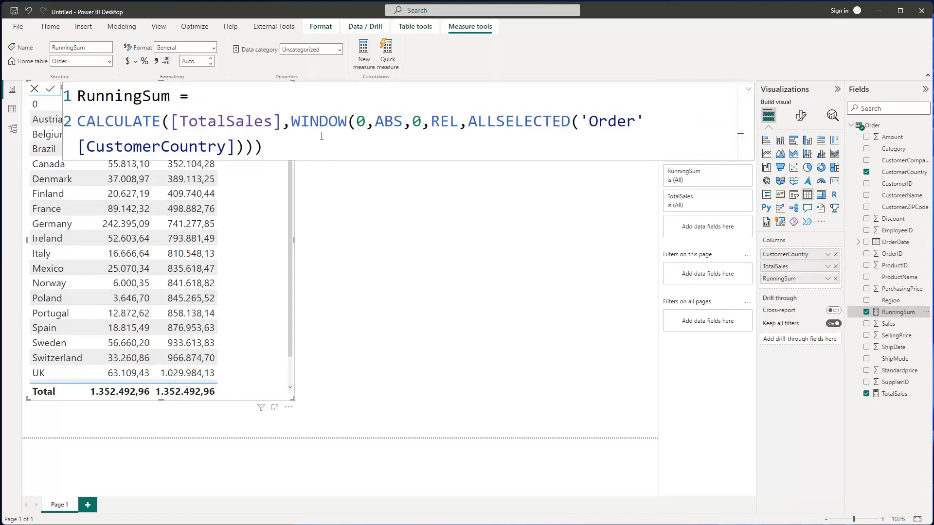